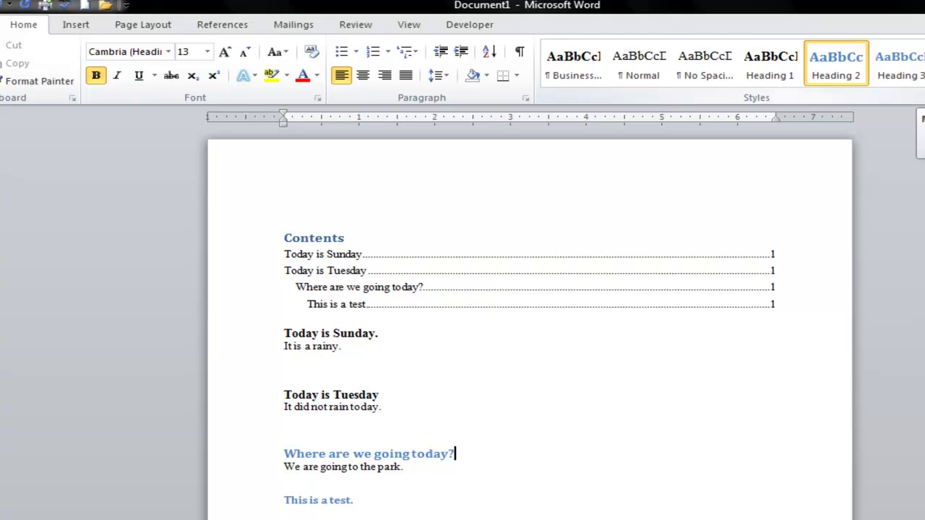
Examine the heading styles in the sample document and compare its headings with the entries in the table of contents.
click(919, 91)
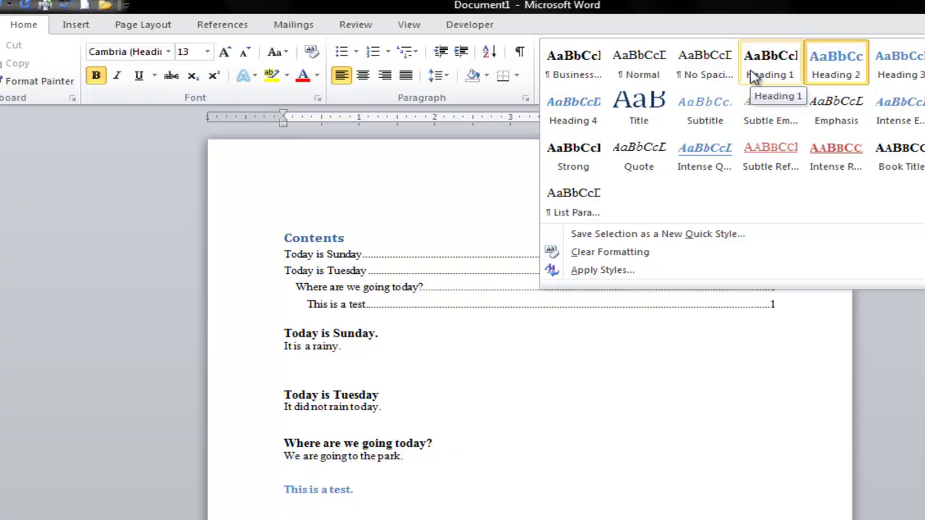
click(737, 320)
click(363, 490)
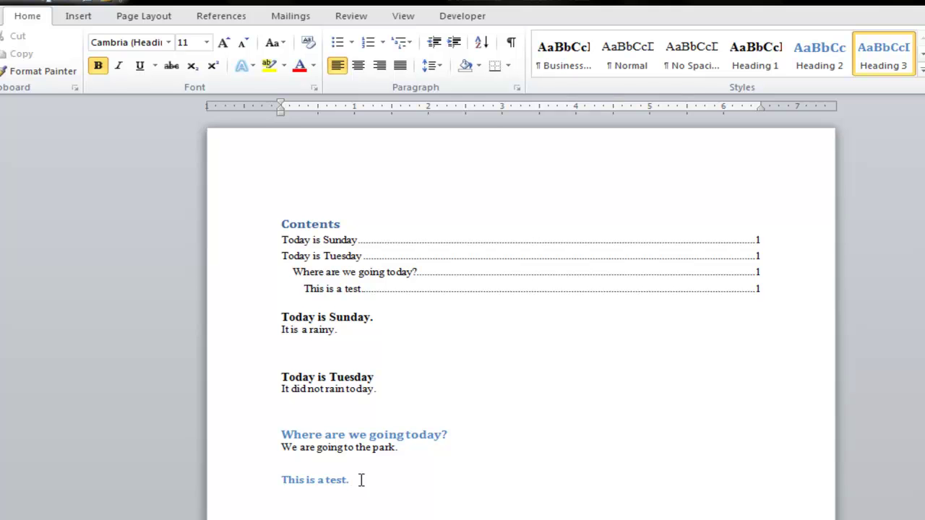
click(346, 266)
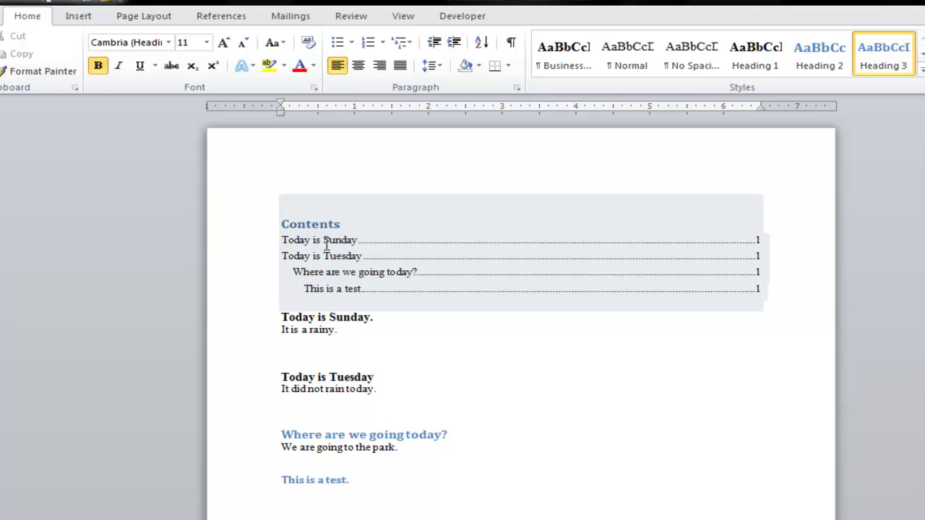
click(324, 254)
click(363, 304)
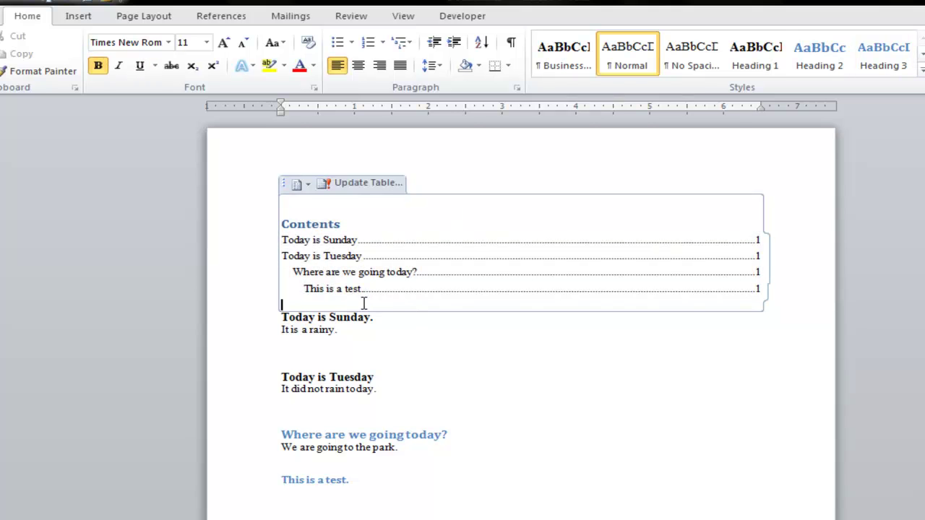
click(374, 316)
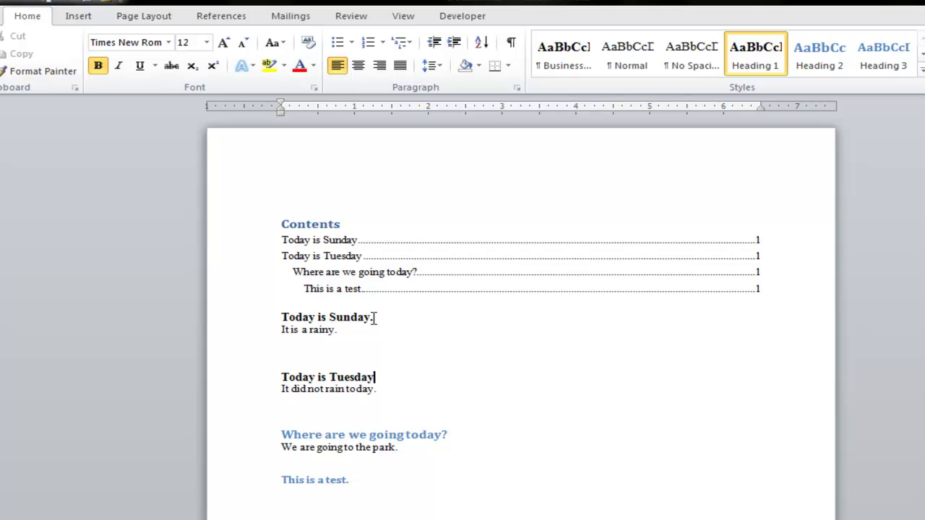
drag(384, 384, 309, 370)
click(388, 381)
click(448, 434)
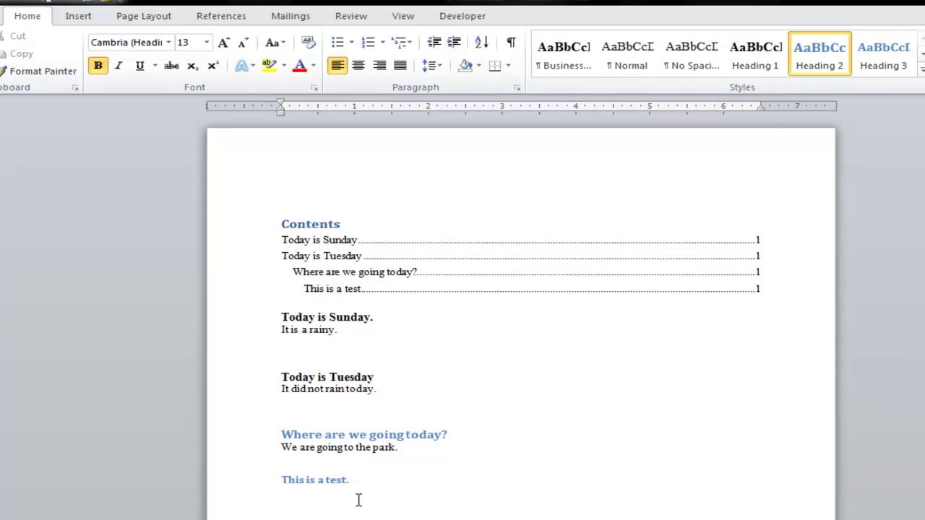
click(363, 479)
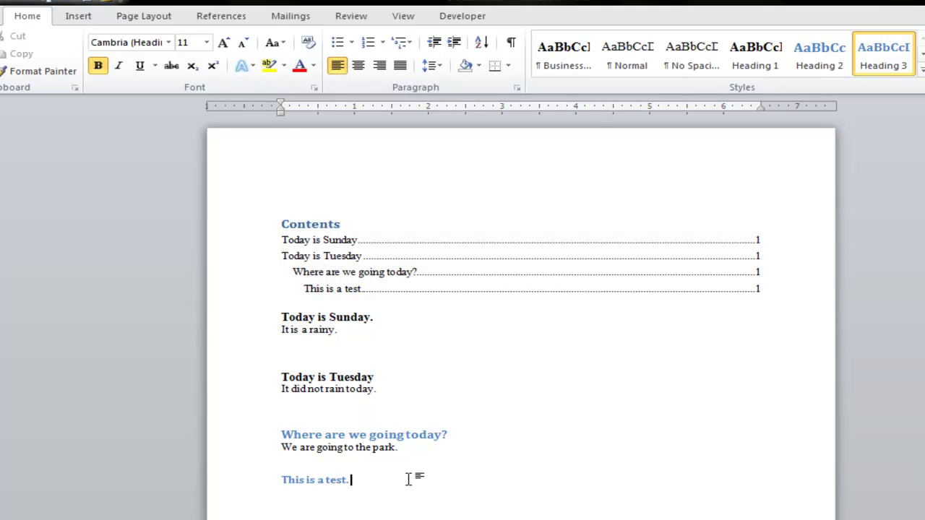
Create a new blank document and add the Heading 1 title "Today is Sunday" with the body text "This is a test".
click(92, 2)
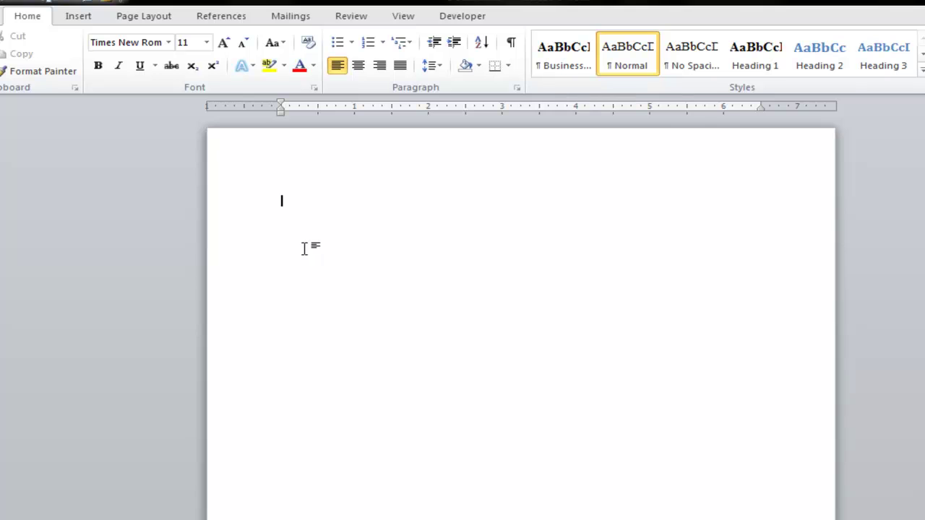
click(750, 65)
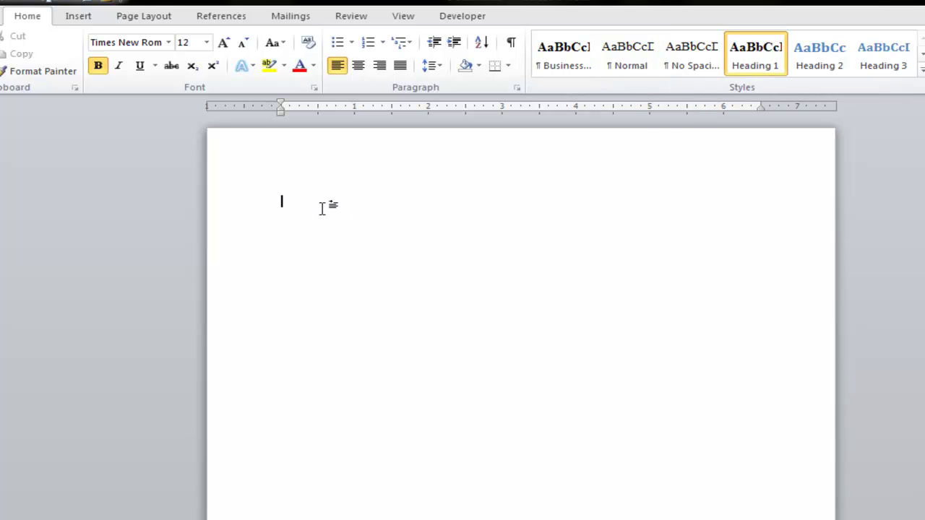
text(Today is Sunday)
key(Return)
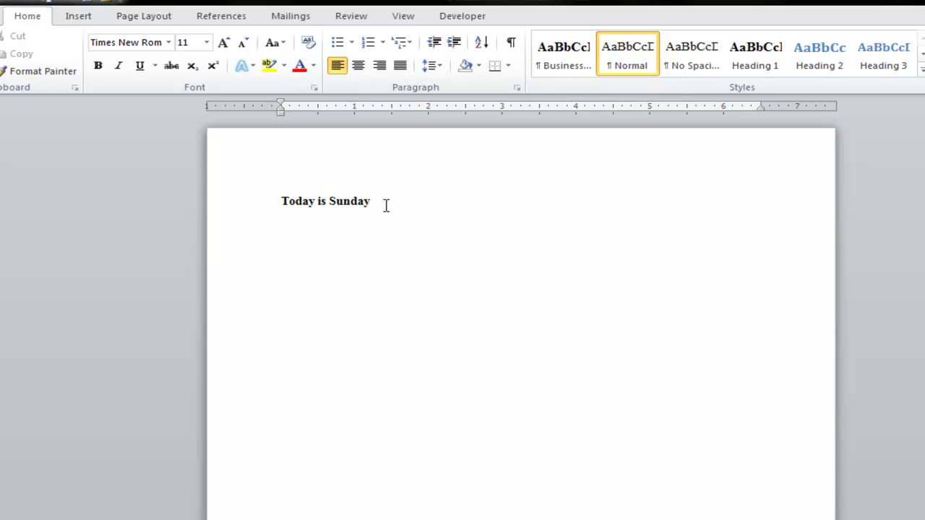
text(This is a test)
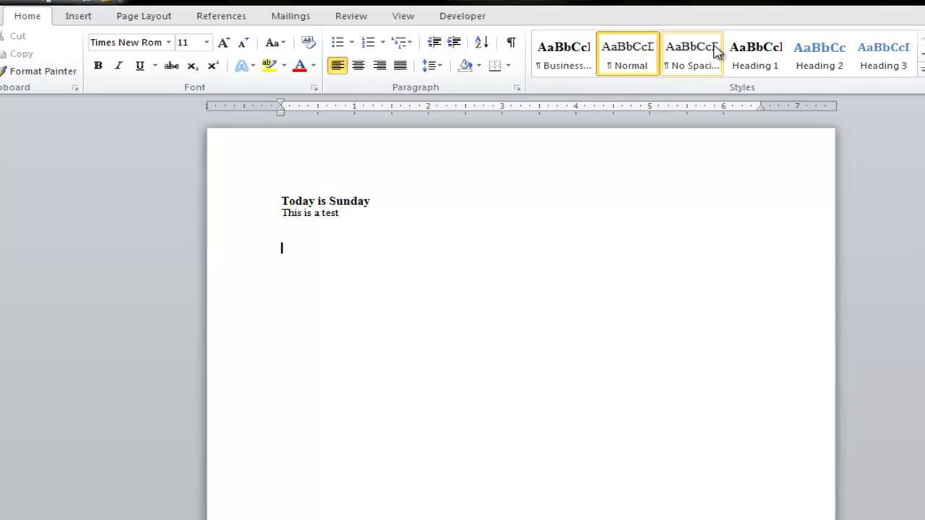
Add a second Heading 1 title, "Today is Monday", with the body text "This is a test" below it.
click(748, 58)
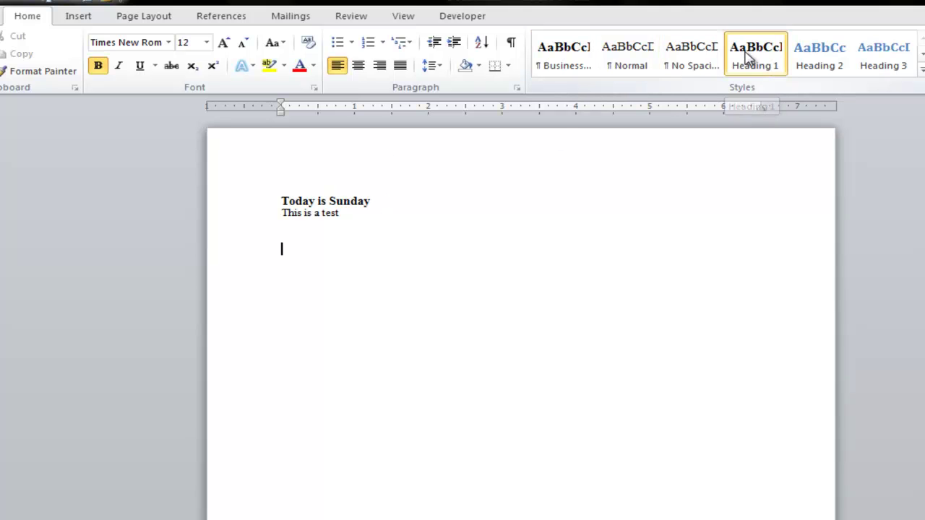
text(Today)
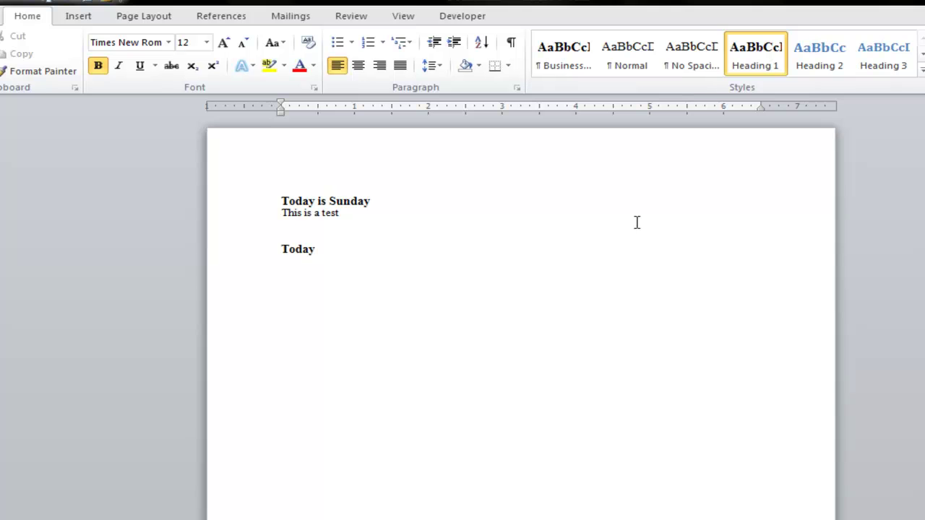
text( is Monday)
key(Return)
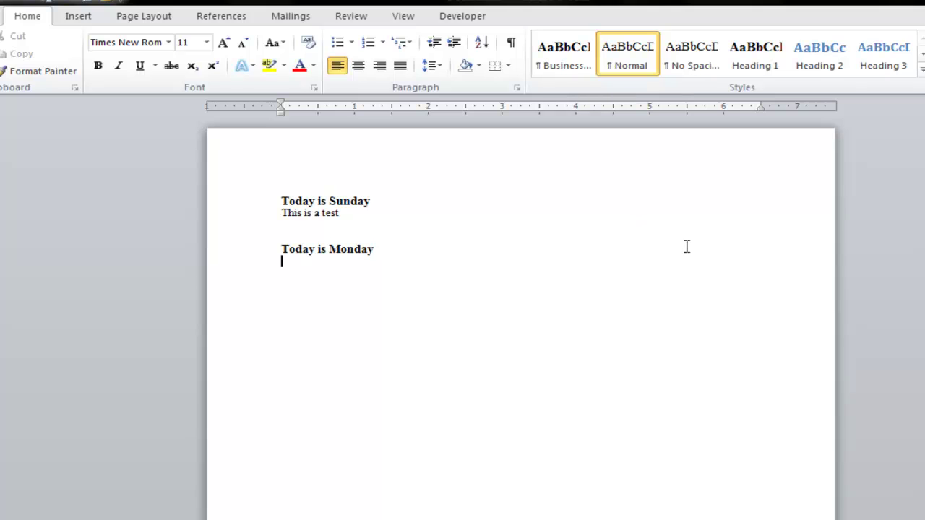
text(This is a test)
Add the unindented Heading 2 title "Today is Tuesday." with the body text "This is also a test" below it.
click(842, 55)
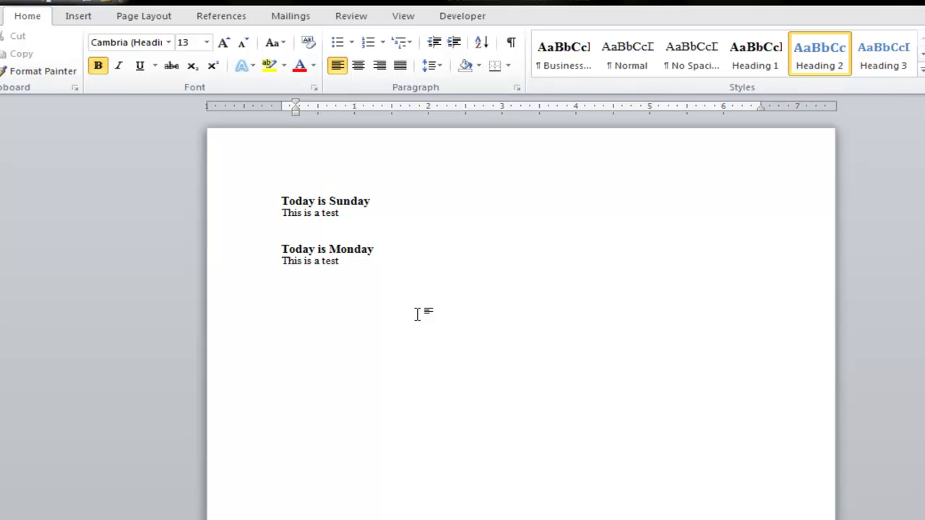
key(BackSpace)
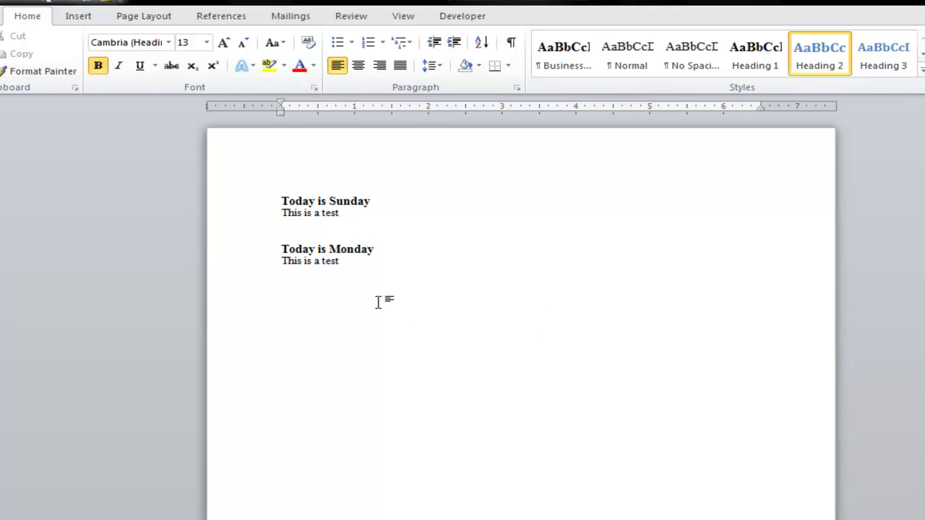
text(Today is Tuesday.)
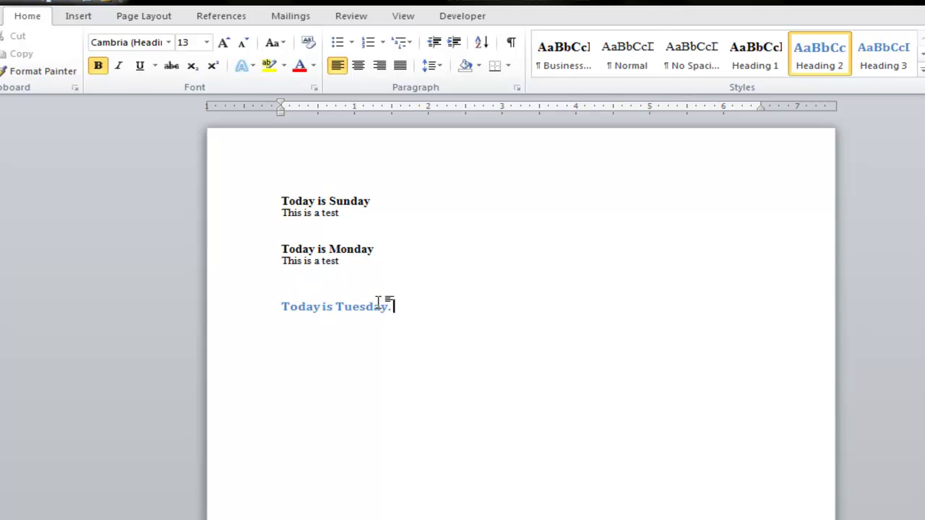
key(Return)
text(This is)
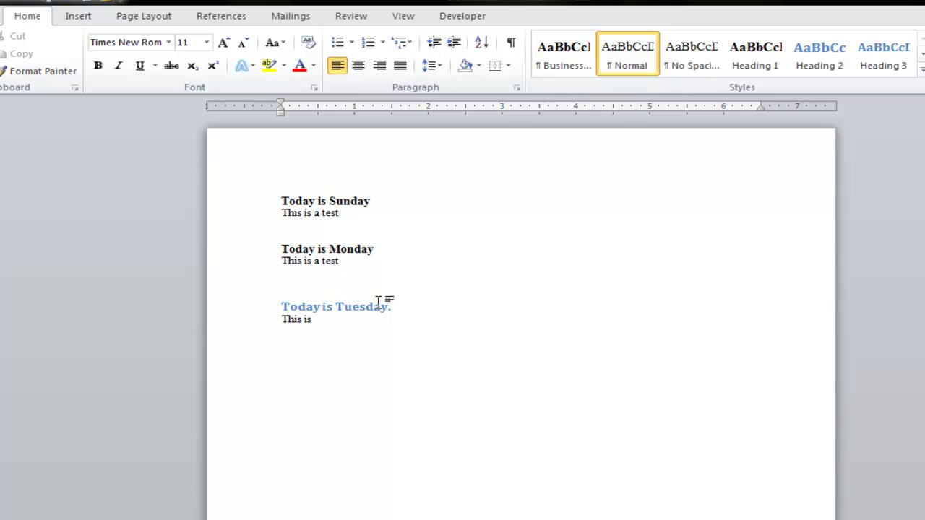
text( also a test)
key(Return)
Add the Heading 3 title "Today is Wednesday" with the body text "This is also a test" below it.
click(900, 65)
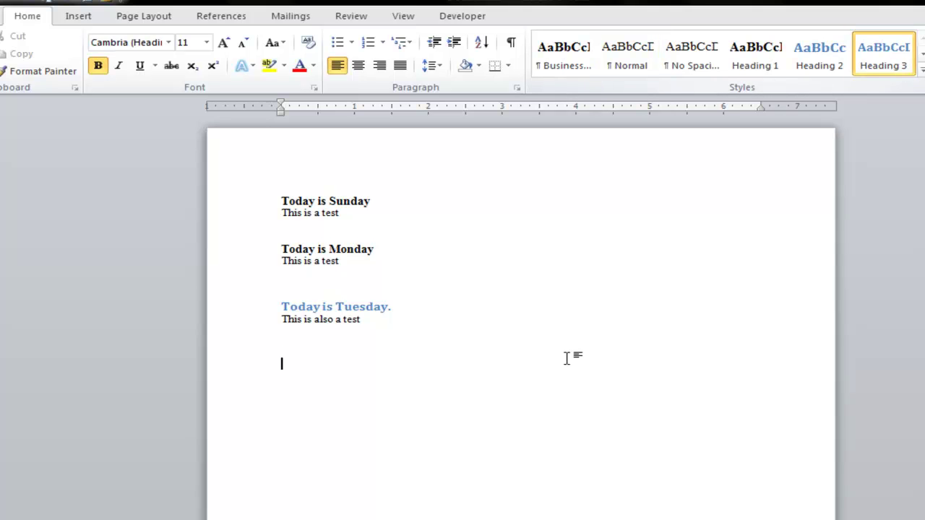
text(Today is Wednesday)
key(Return)
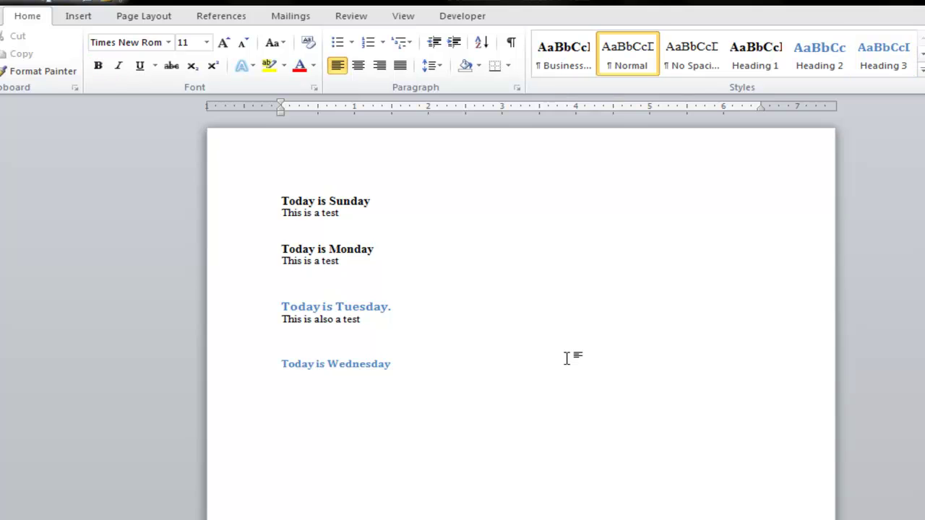
text(This is also a test)
Insert a page break before the "Today is Sunday" heading and place the cursor at the start of the blank first page.
key(ctrl+Home)
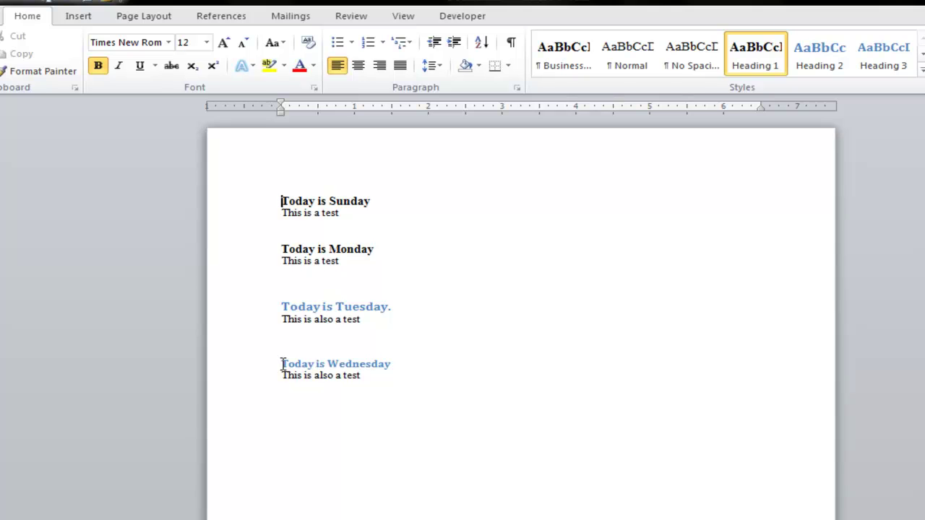
key(ctrl+Return)
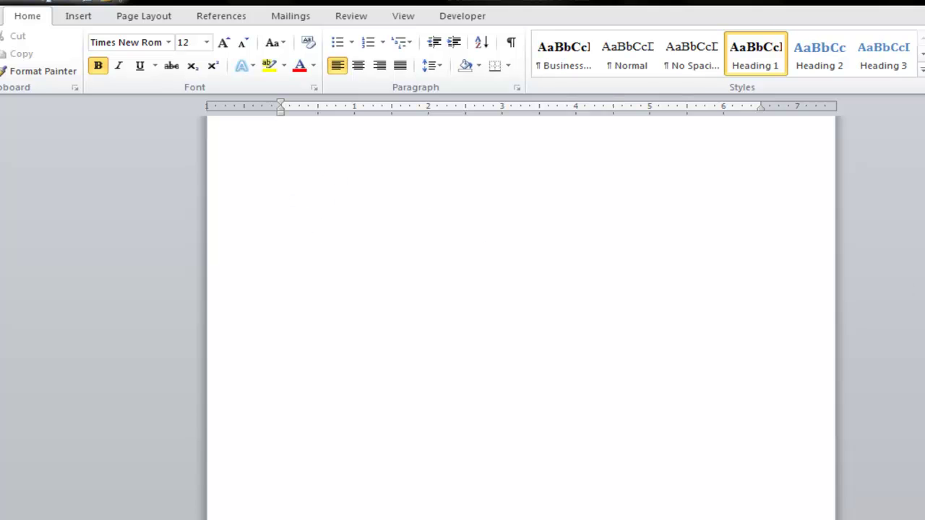
click(368, 219)
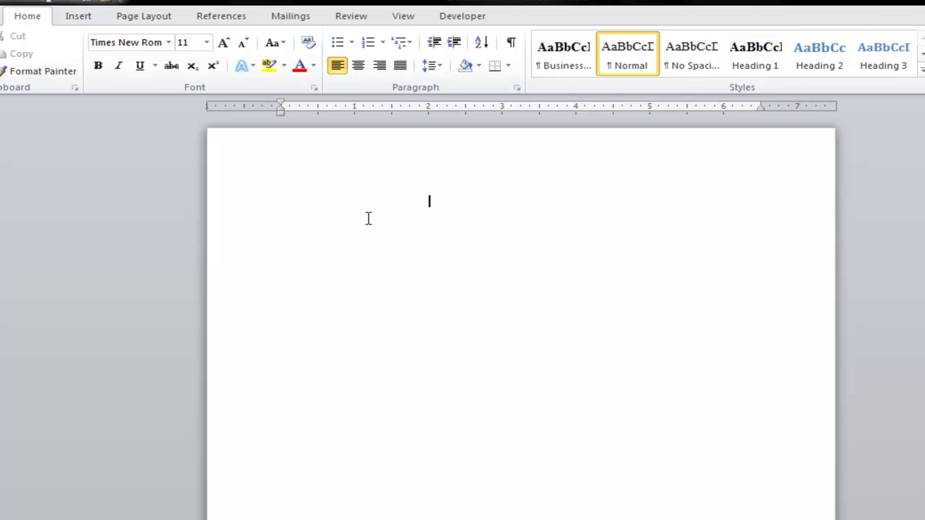
click(308, 216)
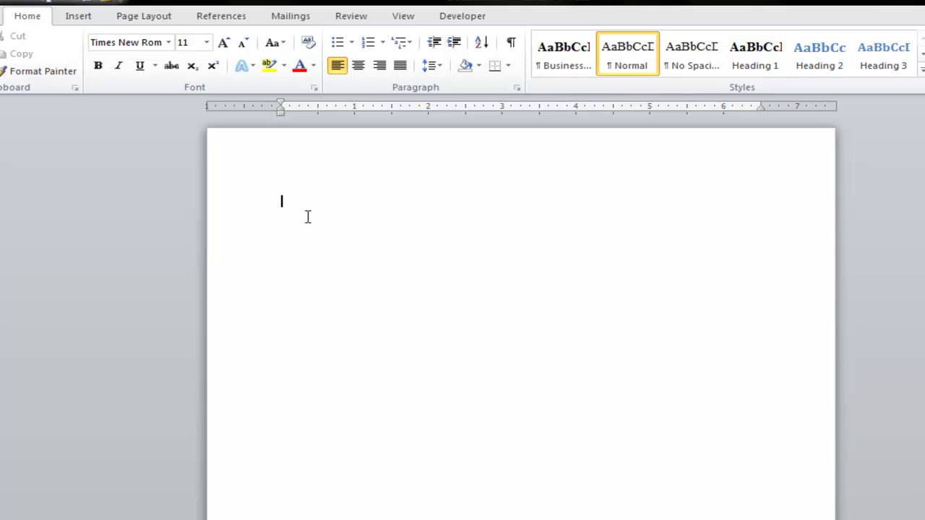
Insert the Automatic Table 1 table of contents on the blank first page and check its entry levels.
click(226, 17)
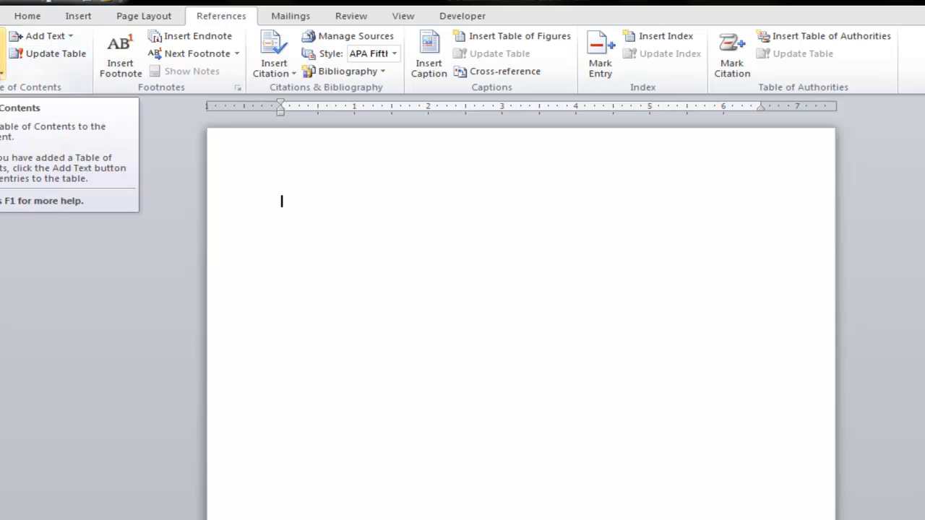
click(2, 72)
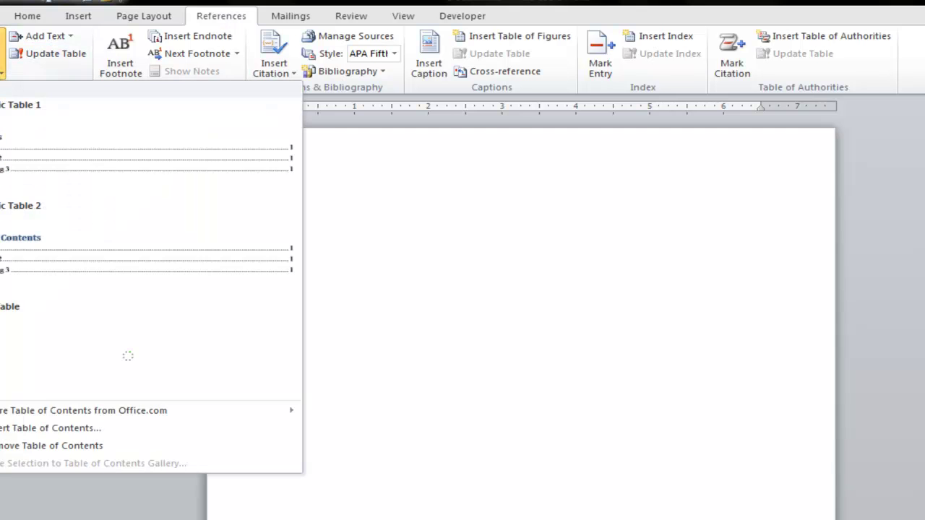
click(39, 149)
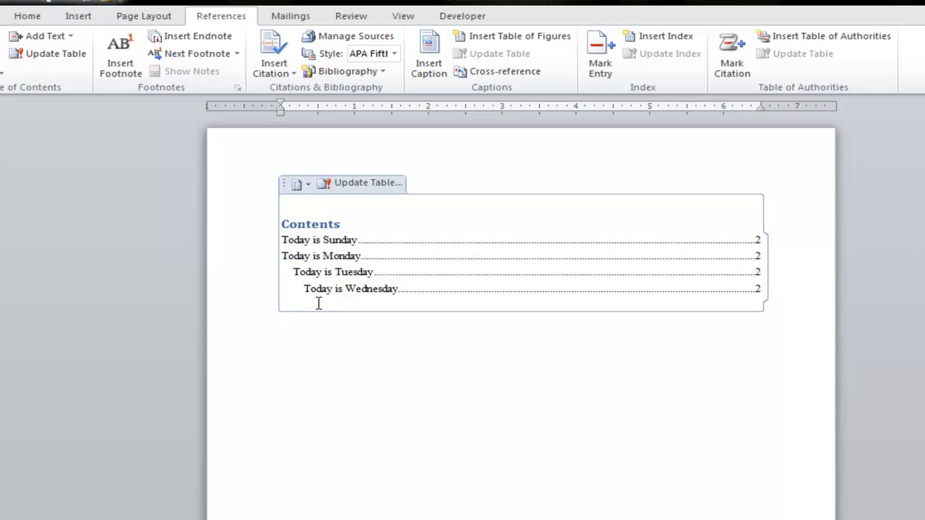
click(293, 270)
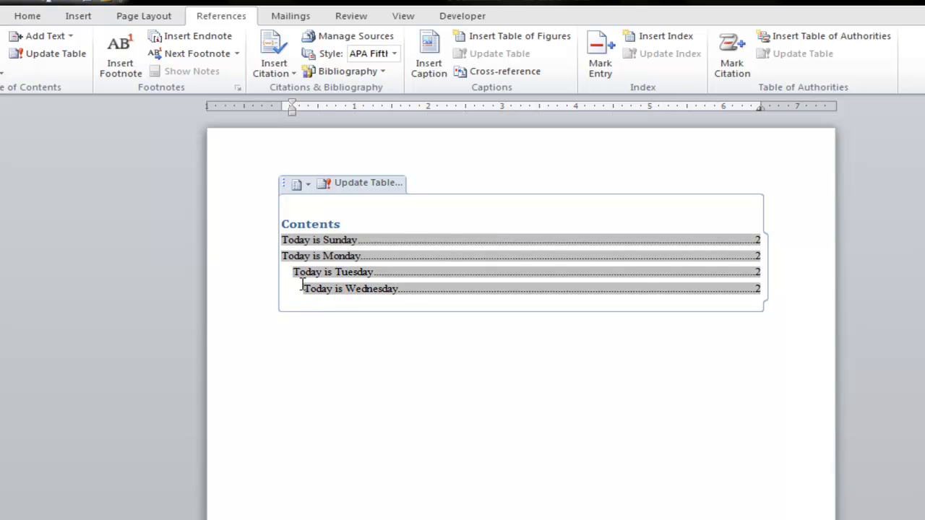
click(310, 303)
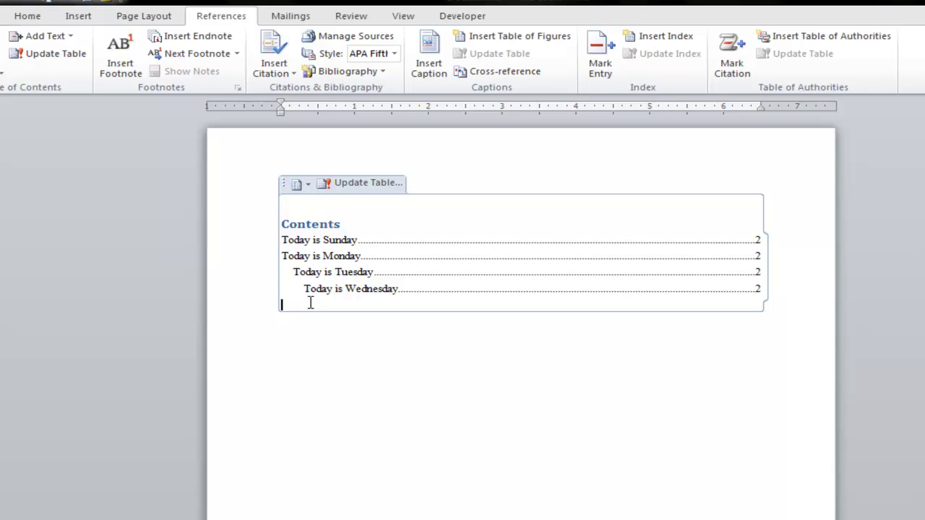